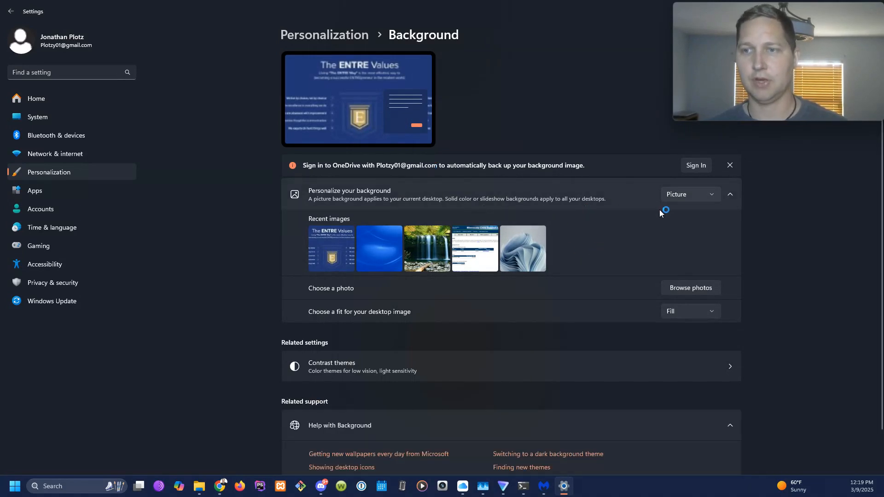
# Step: Switch the desktop background type to Solid color, to Slideshow, and back to Picture
pyautogui.click(703, 194)
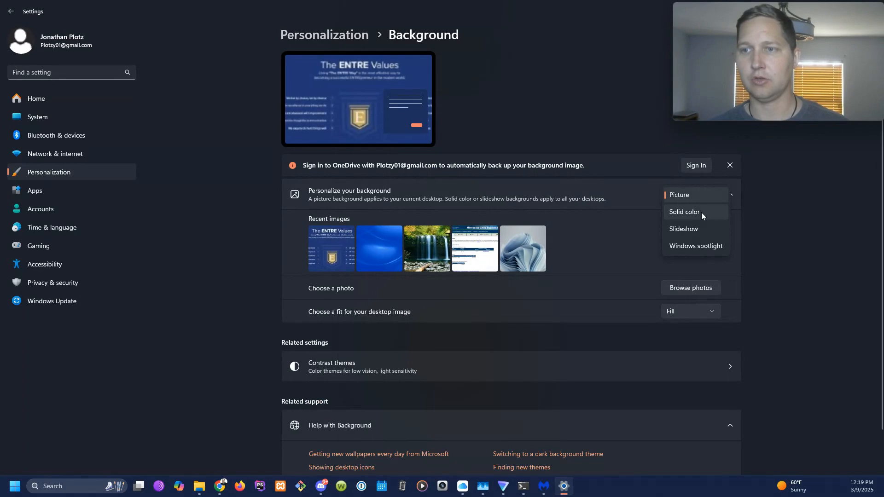
pyautogui.click(701, 214)
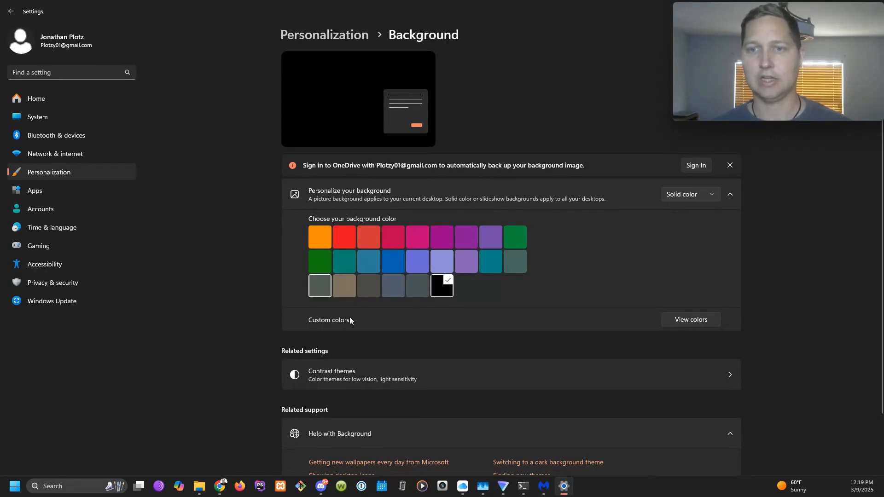
pyautogui.click(692, 195)
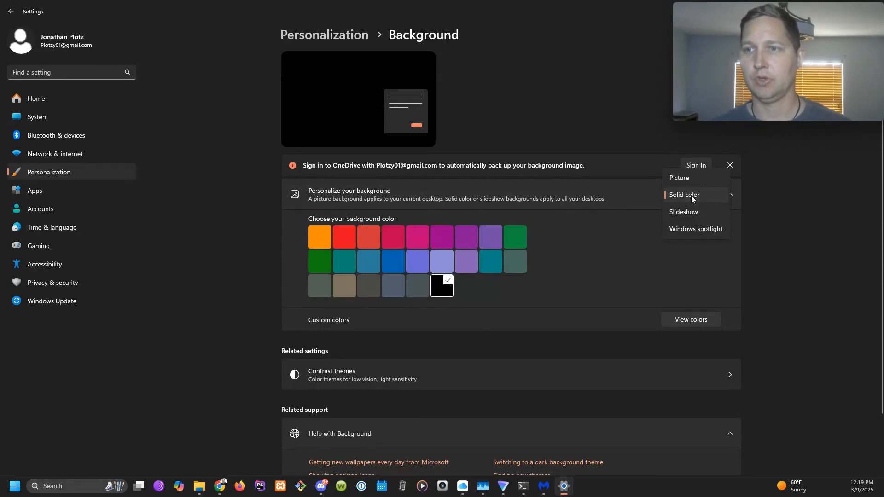
pyautogui.click(689, 214)
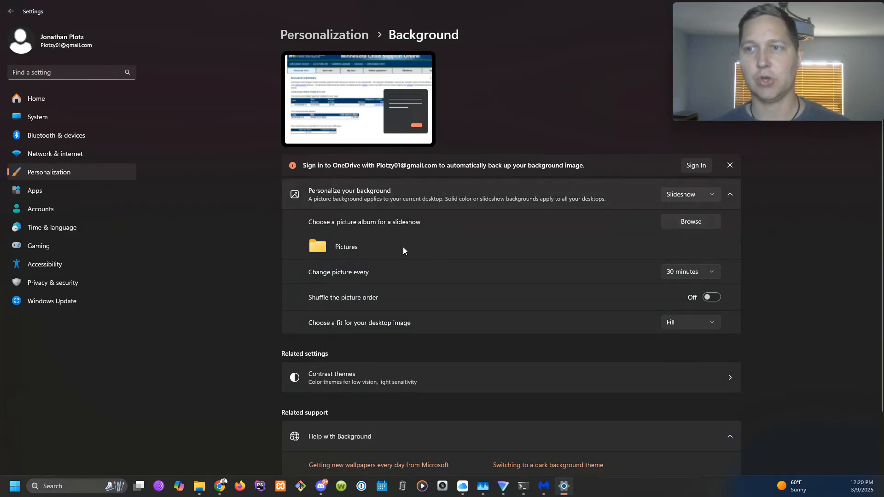
pyautogui.click(703, 193)
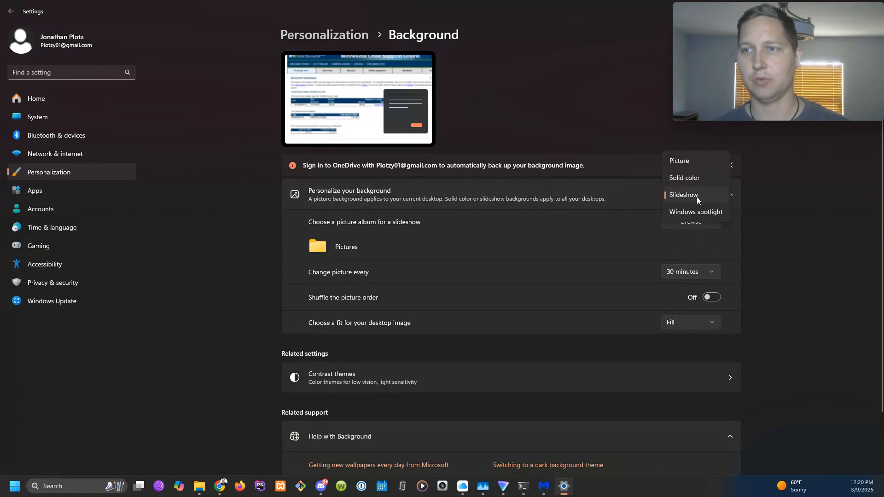
pyautogui.click(686, 162)
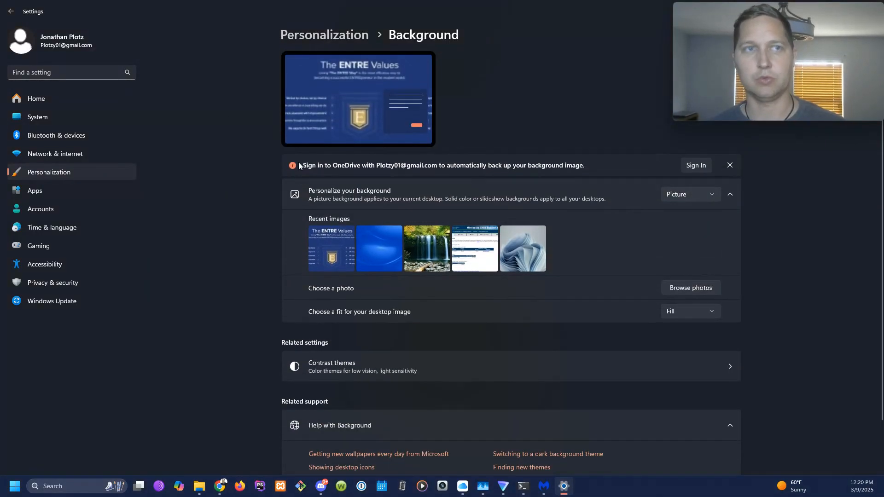
pyautogui.click(11, 12)
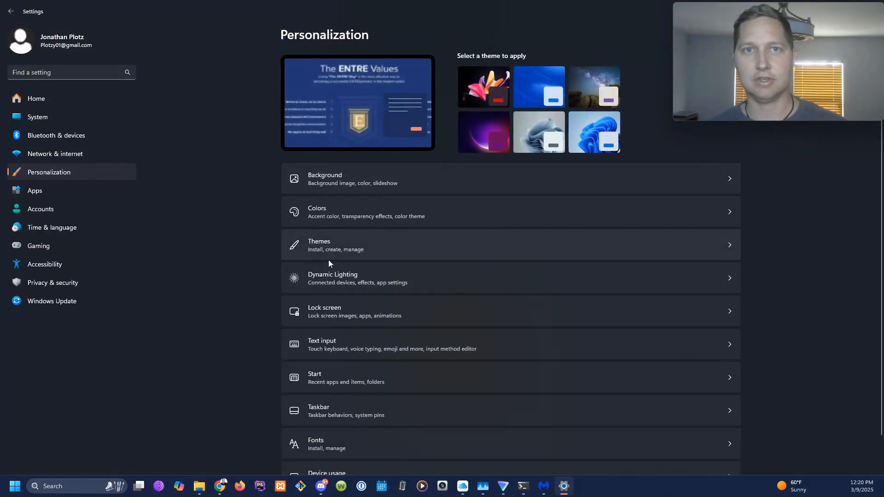
# Step: In the Colors settings, switch the mode to Light and back to Dark, and look through the accent color options
pyautogui.click(458, 218)
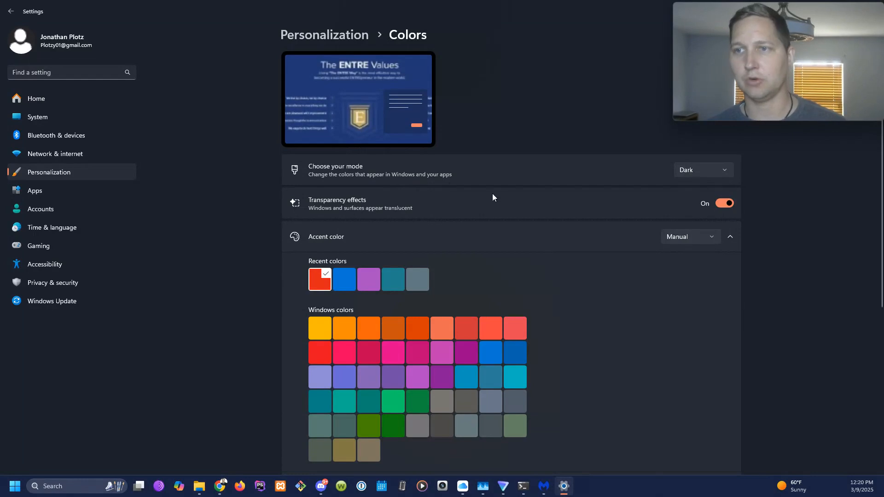
pyautogui.click(705, 172)
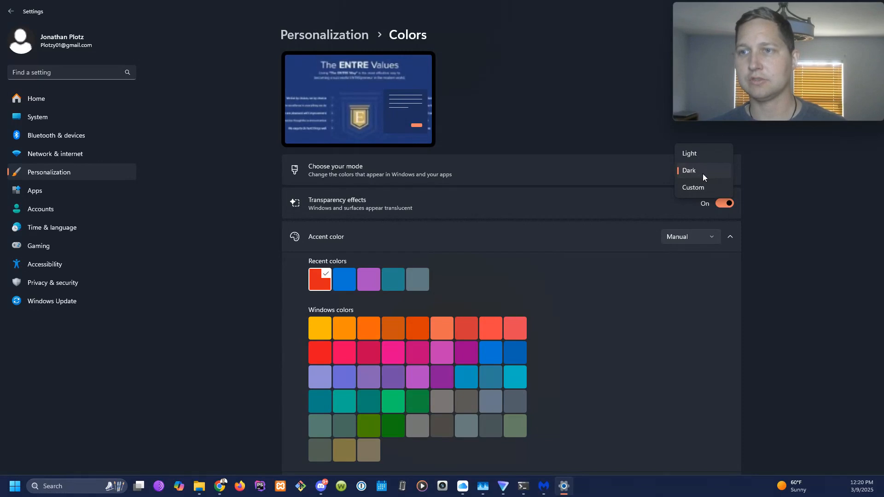
pyautogui.click(694, 153)
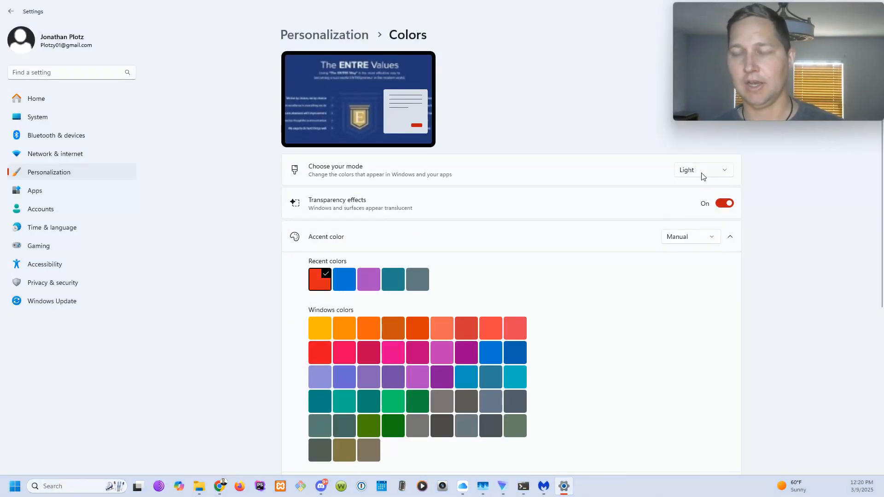
pyautogui.click(704, 171)
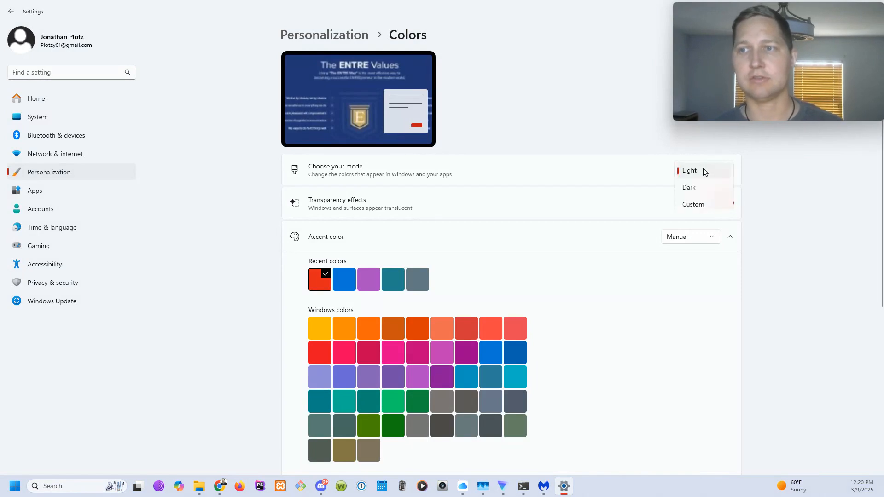
pyautogui.click(691, 187)
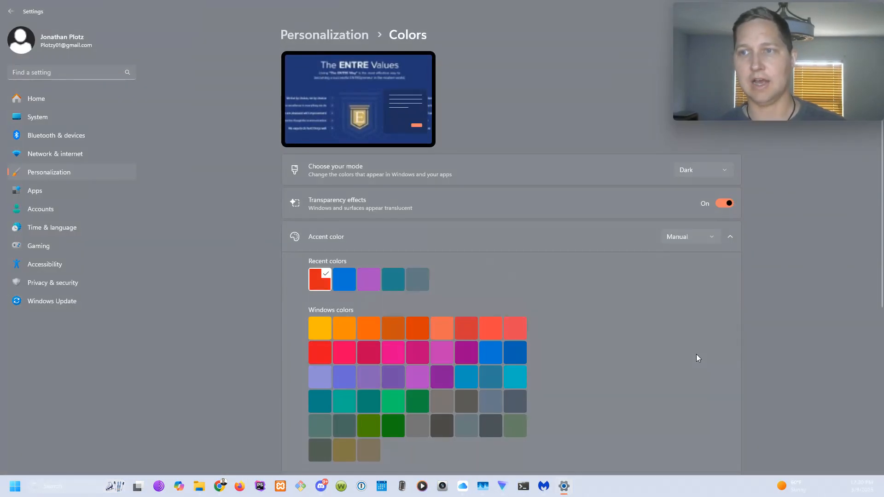
pyautogui.scroll(-5, 446, 277)
pyautogui.scroll(5, 450, 276)
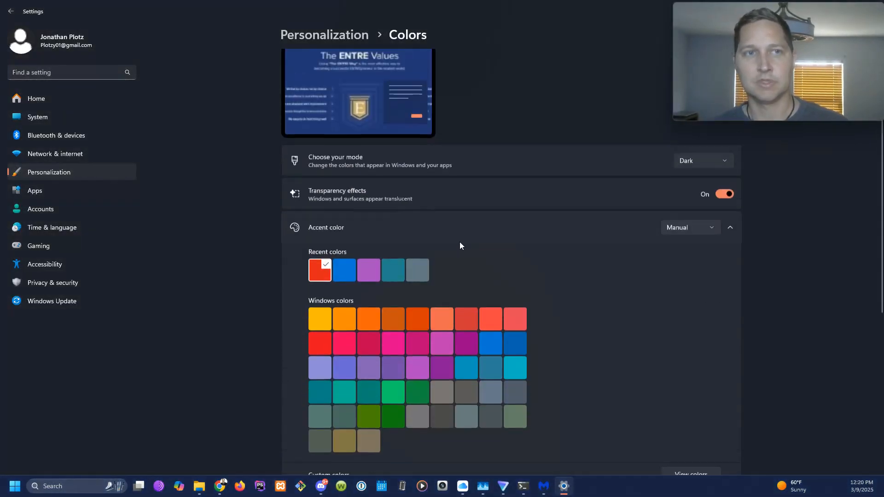
pyautogui.click(9, 12)
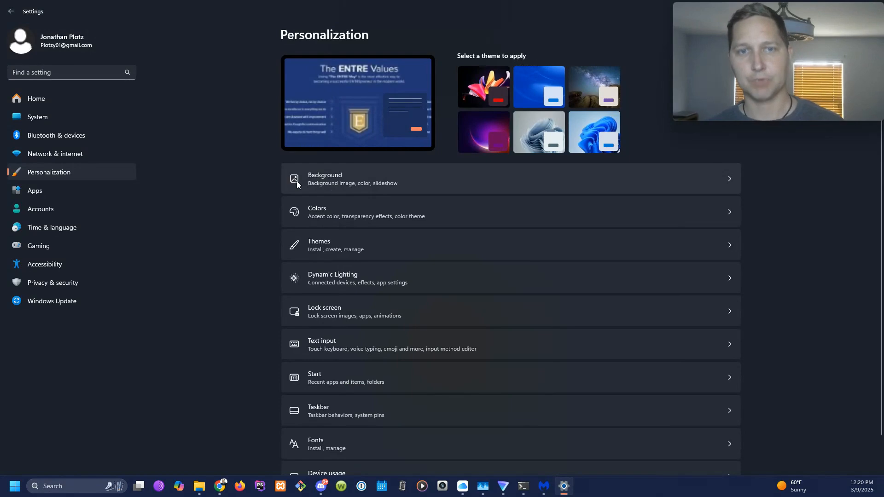
# Step: Apply the dark theme with the colorful flower wallpaper and red accent from the Themes settings
pyautogui.click(727, 245)
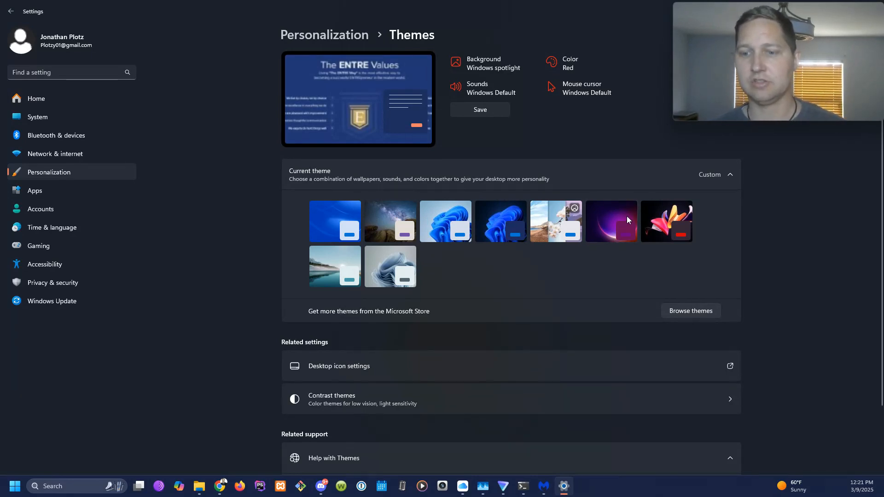
pyautogui.click(664, 233)
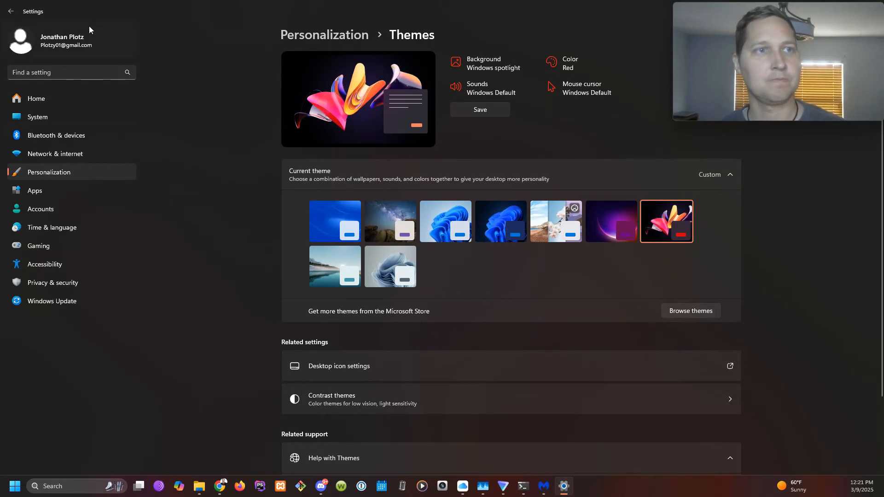
pyautogui.click(11, 12)
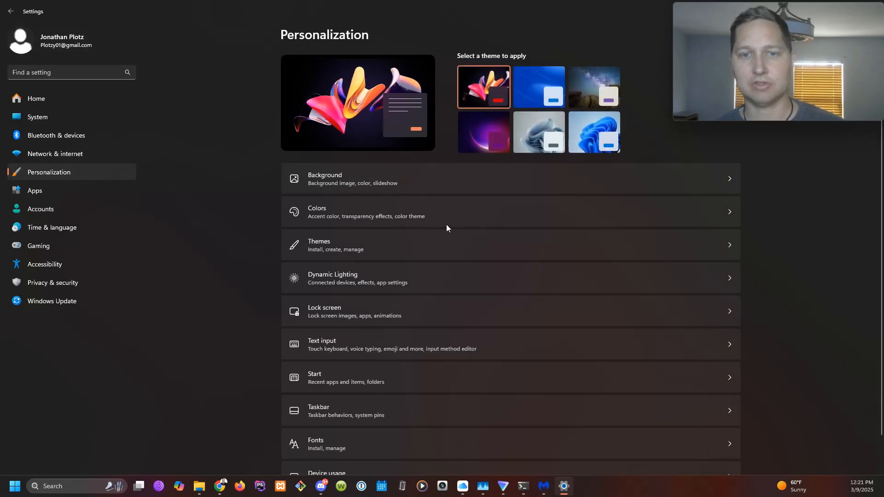
# Step: In Dynamic Lighting, turn device lighting use and foreground app control of lighting off and back on
pyautogui.scroll(-1, 504, 216)
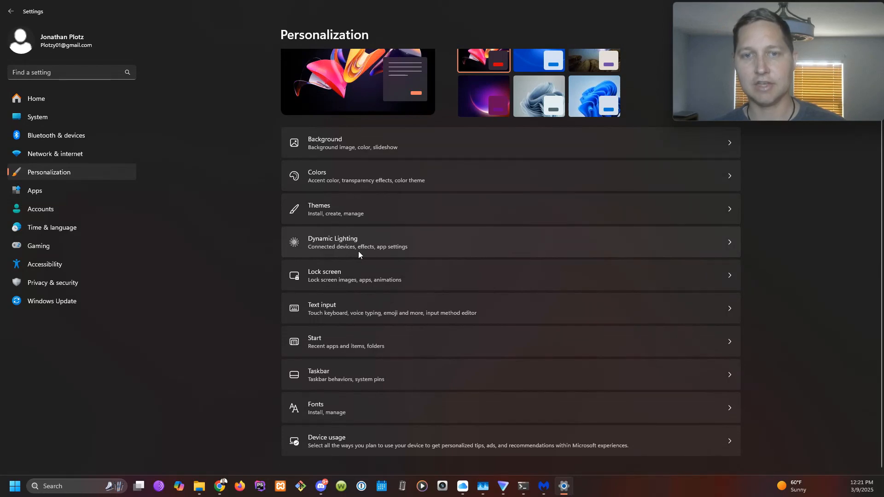
pyautogui.click(704, 240)
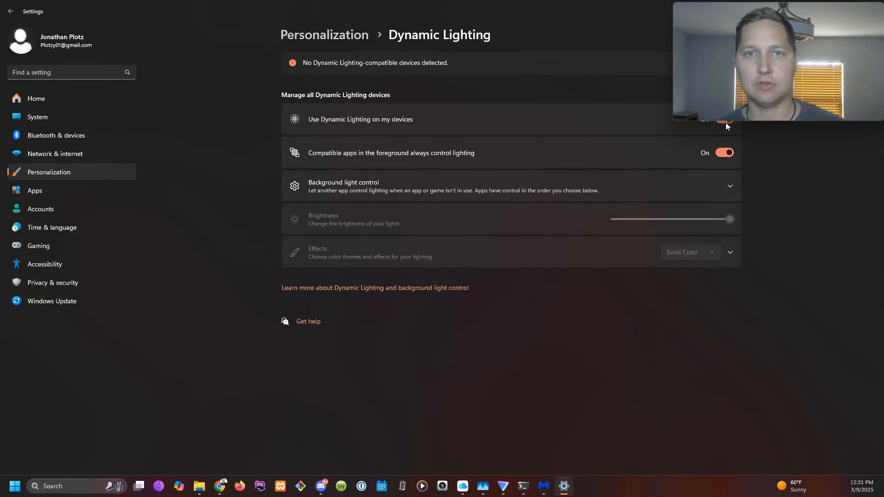
pyautogui.moveTo(673, 120); pyautogui.dragTo(690, 98)
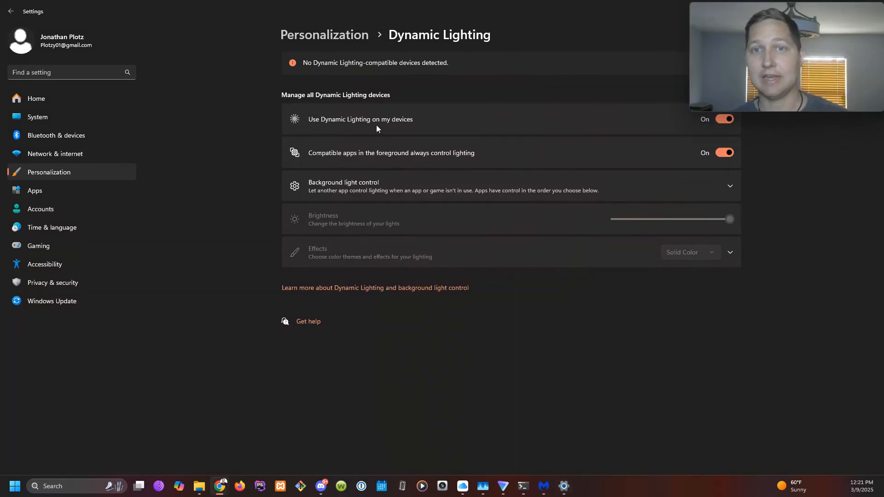
pyautogui.click(732, 119)
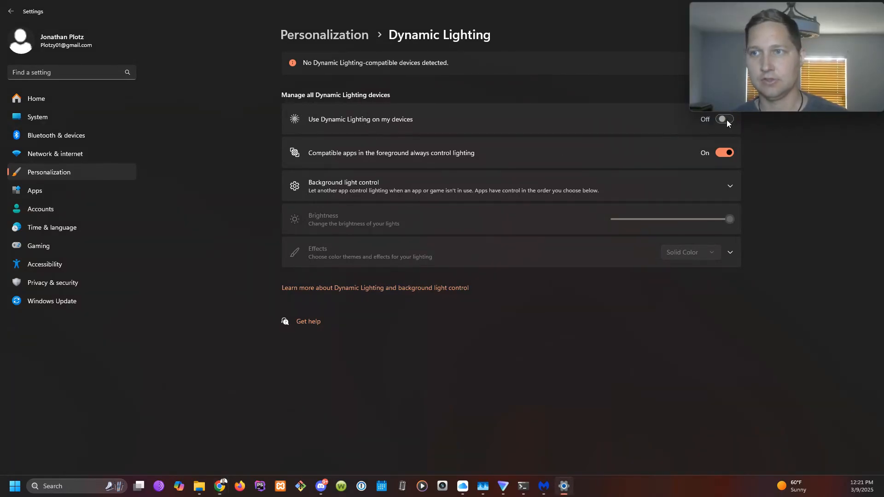
pyautogui.click(723, 120)
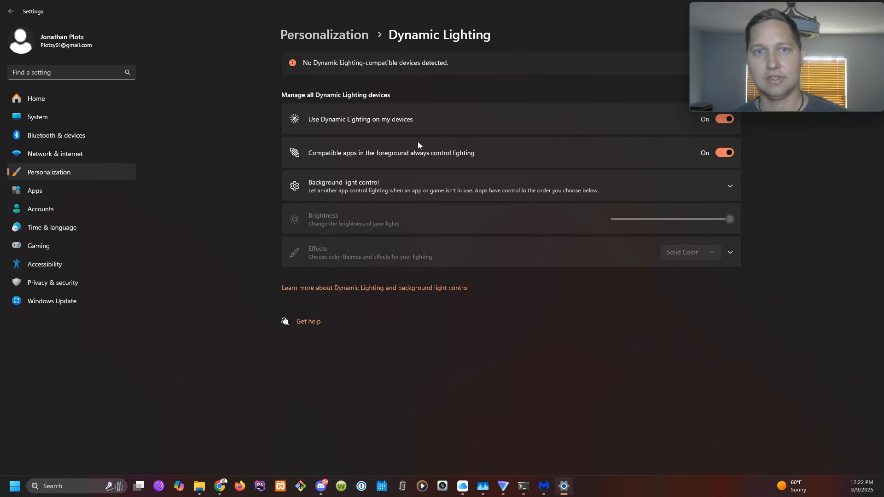
pyautogui.click(727, 154)
pyautogui.click(728, 156)
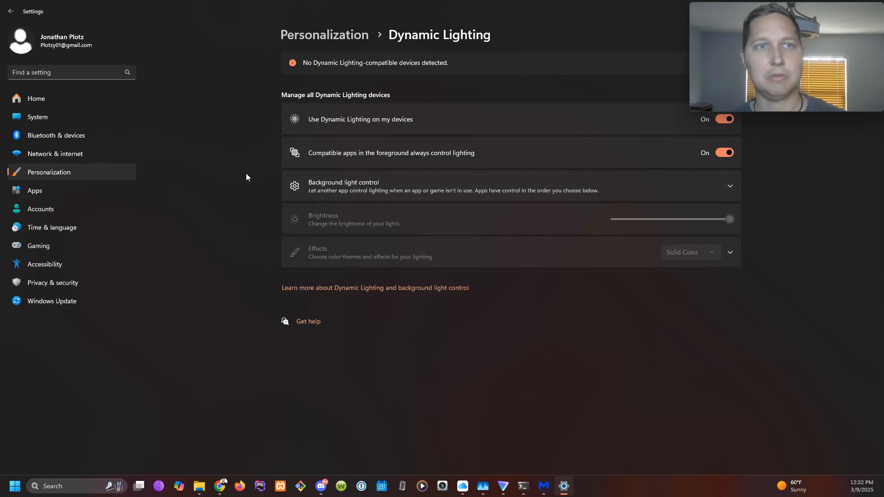
pyautogui.click(11, 13)
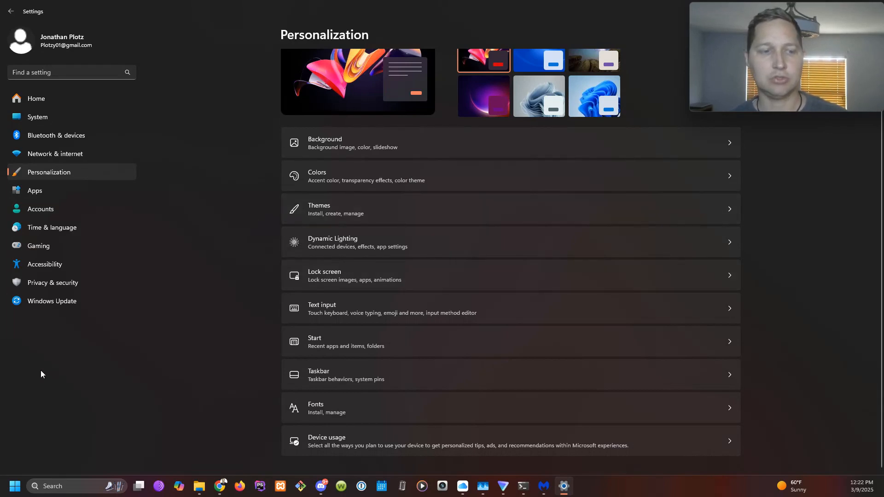
# Step: Bring up the computer's power options from Start and dismiss them without choosing one
pyautogui.click(15, 493)
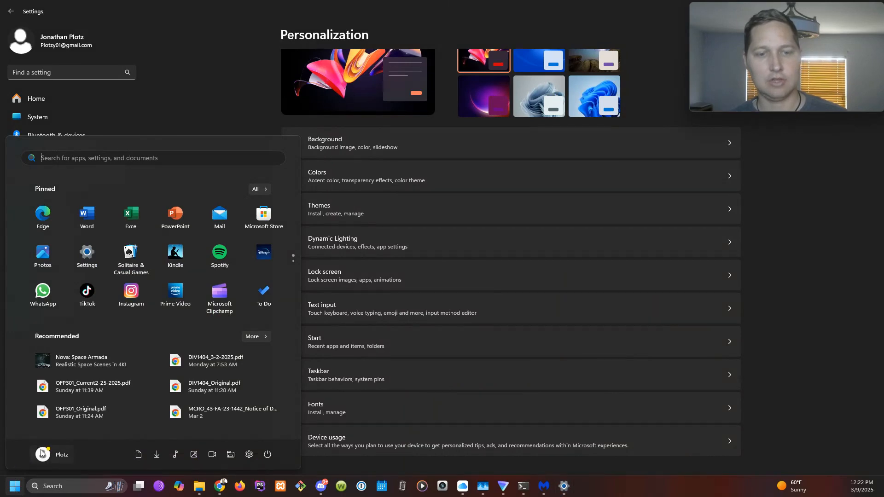
pyautogui.click(267, 456)
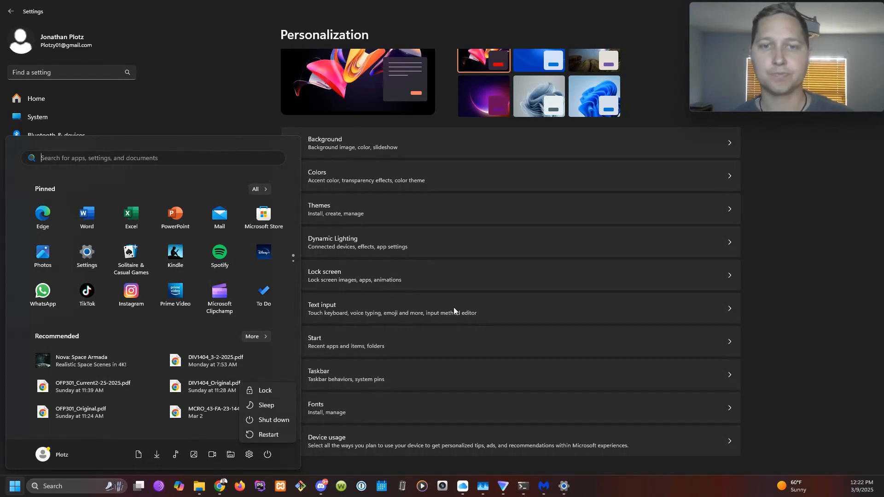
pyautogui.press('Escape')
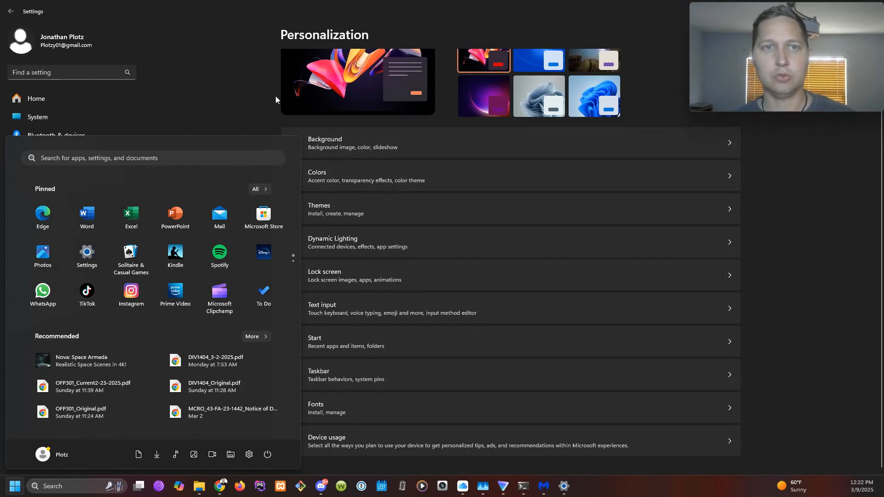
pyautogui.click(224, 98)
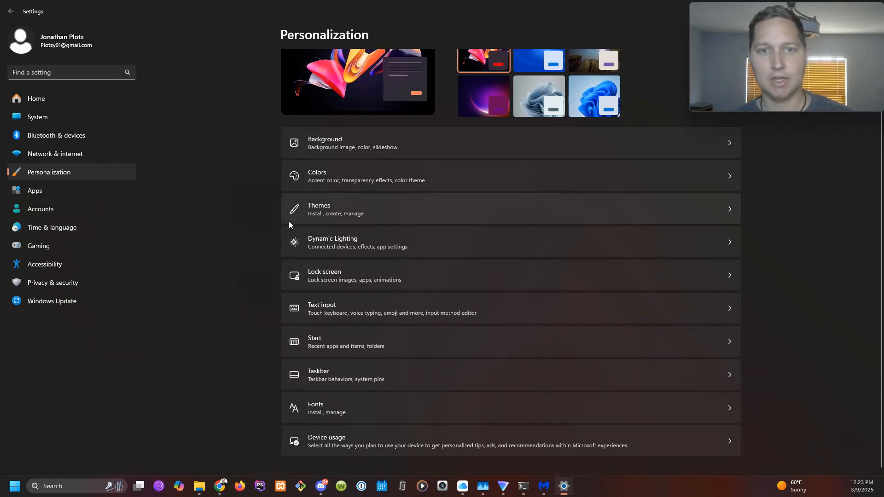
# Step: Open the Lock screen settings and view the available background types without changing the selection
pyautogui.click(325, 277)
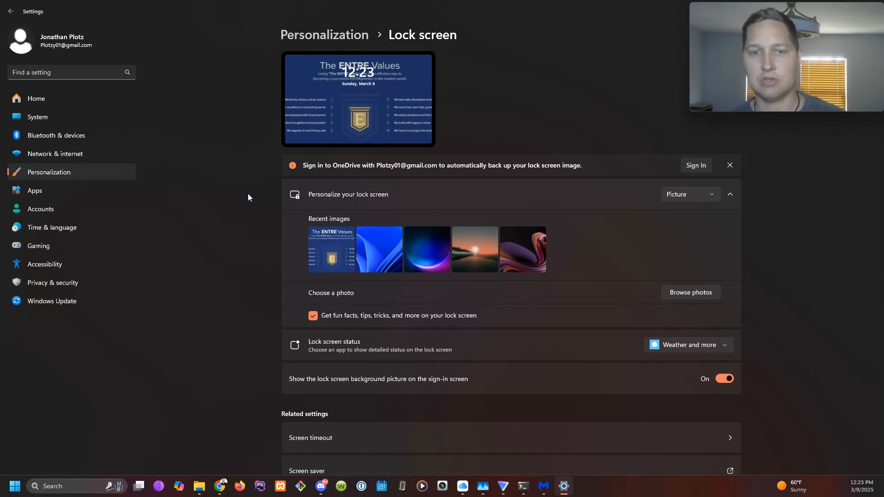
pyautogui.click(701, 196)
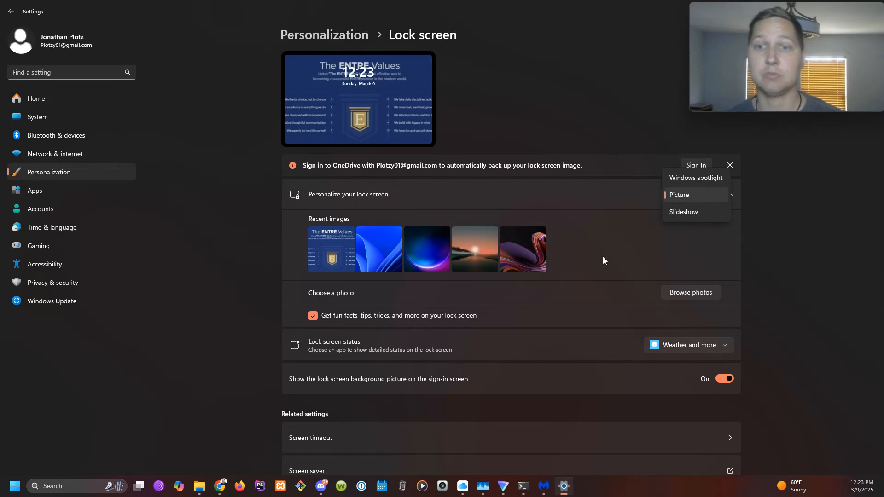
pyautogui.click(231, 307)
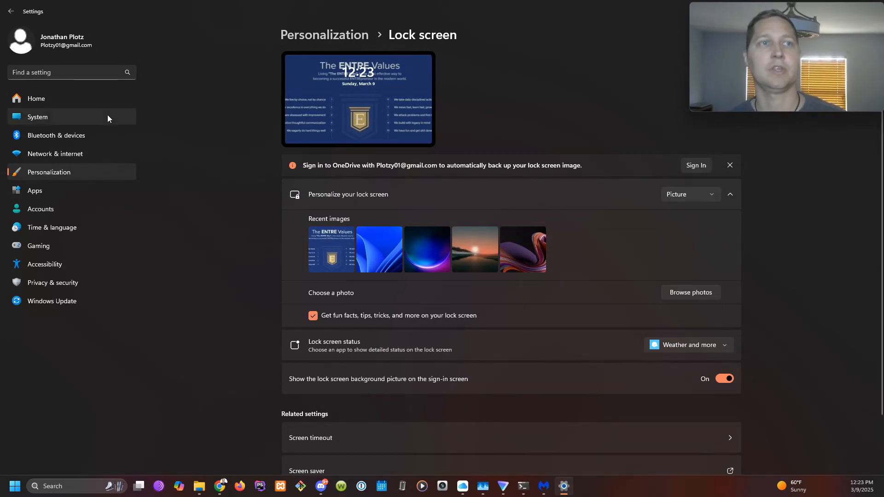
pyautogui.click(11, 11)
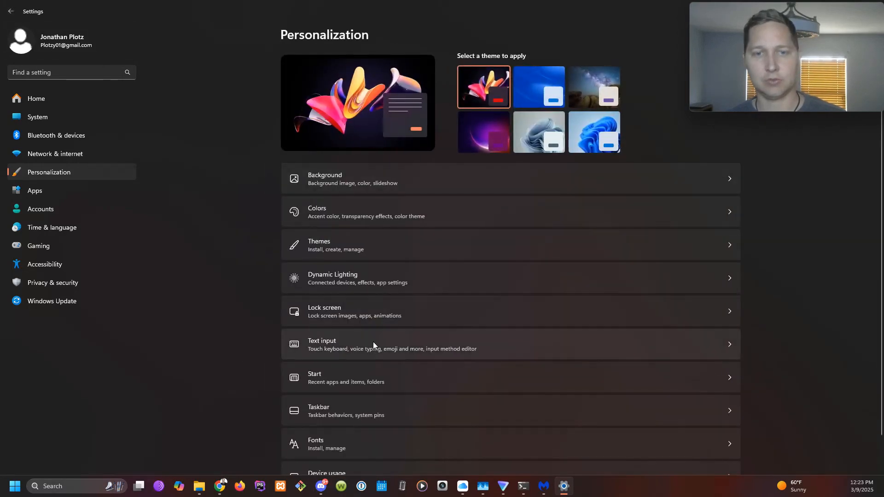
# Step: Open the Text input settings and look over the available input themes and keyboard options
pyautogui.scroll(-1, 398, 300)
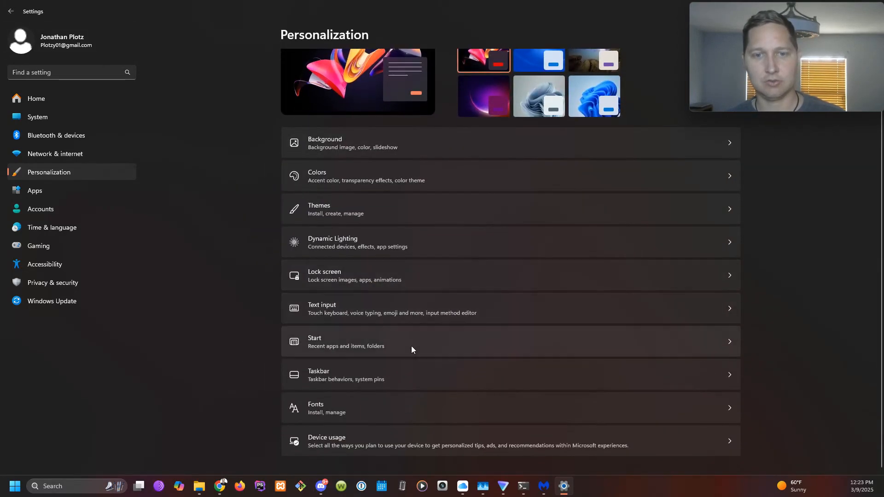
pyautogui.click(732, 310)
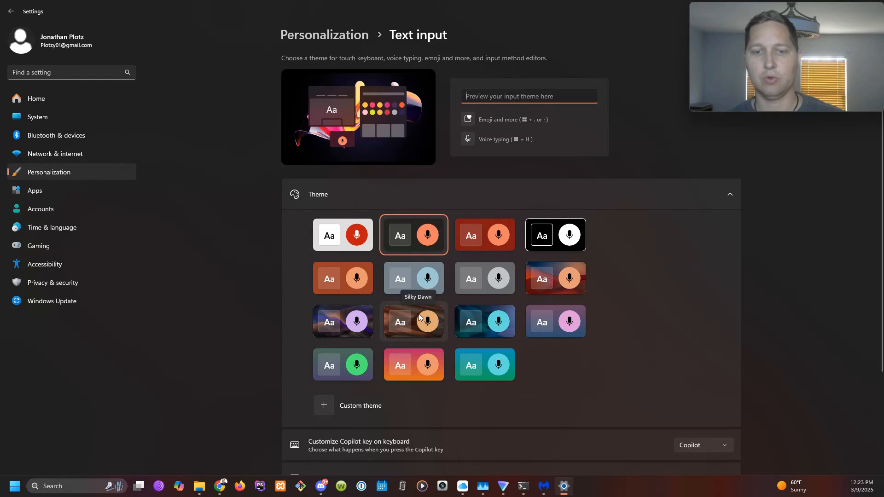
pyautogui.scroll(-3, 501, 293)
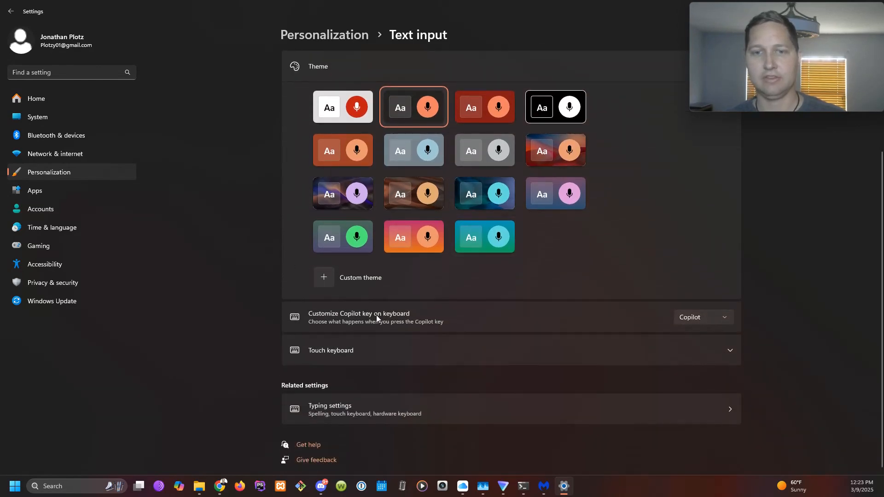
# Step: Try Search as the Copilot key action and the red text input theme, restoring the dark theme and the Copilot action
pyautogui.click(702, 321)
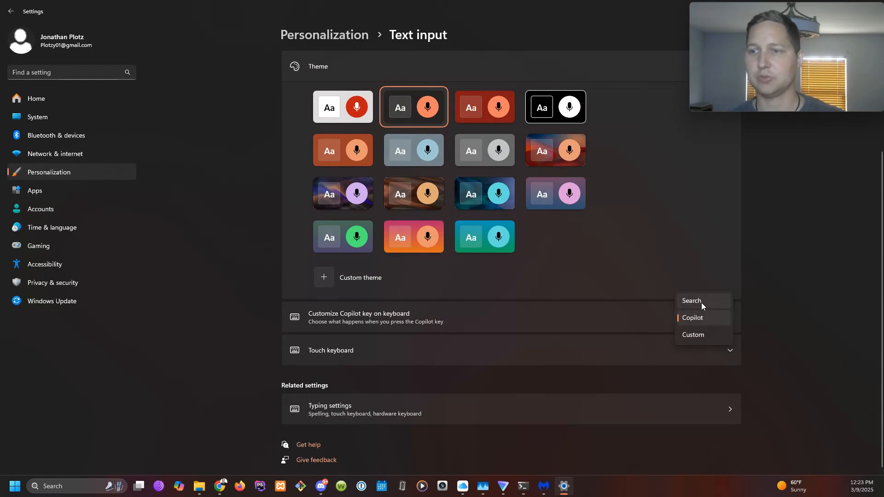
pyautogui.click(700, 302)
pyautogui.click(484, 109)
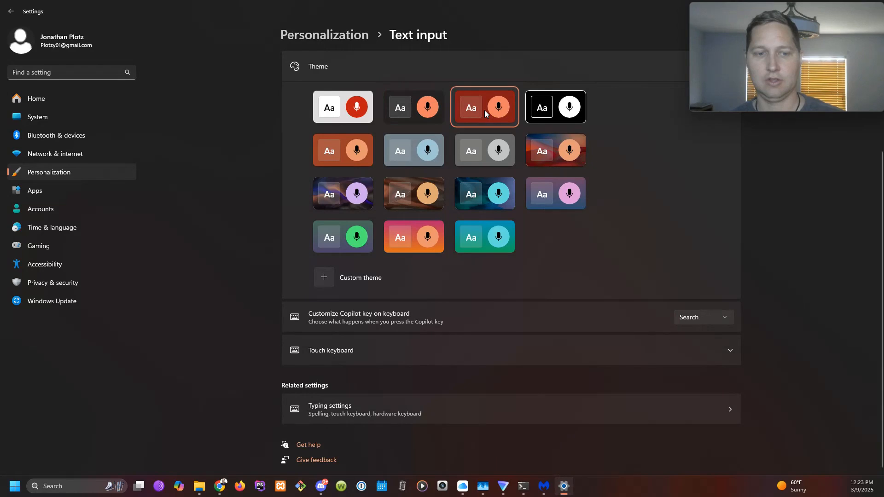
pyautogui.click(417, 109)
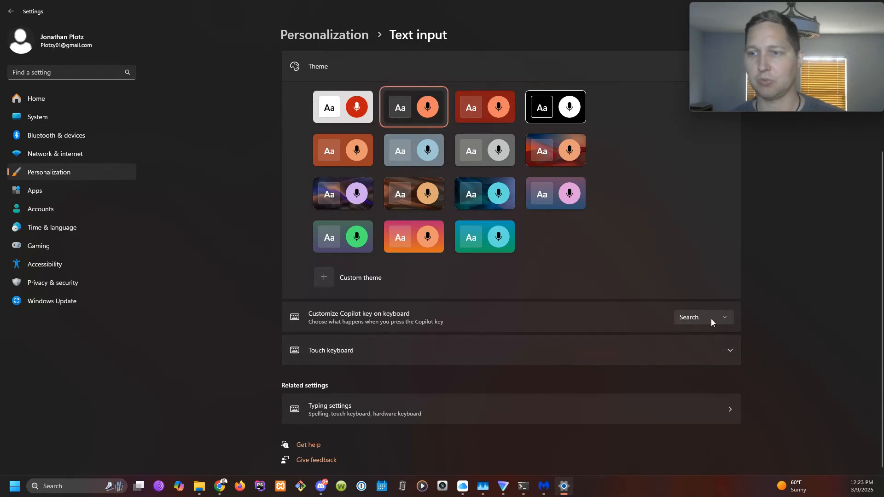
pyautogui.click(711, 320)
pyautogui.click(700, 335)
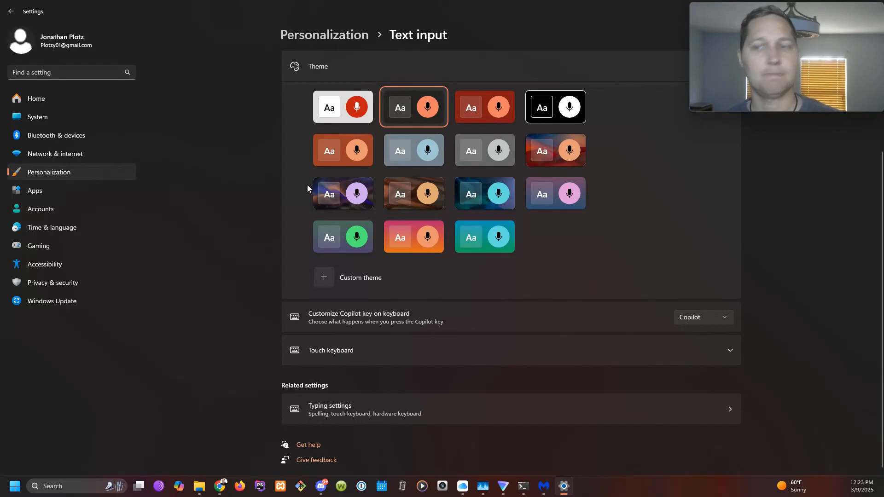
# Step: Slightly enlarge the touch keyboard in its size setting, reposition the preview keyboard and close it
pyautogui.click(574, 364)
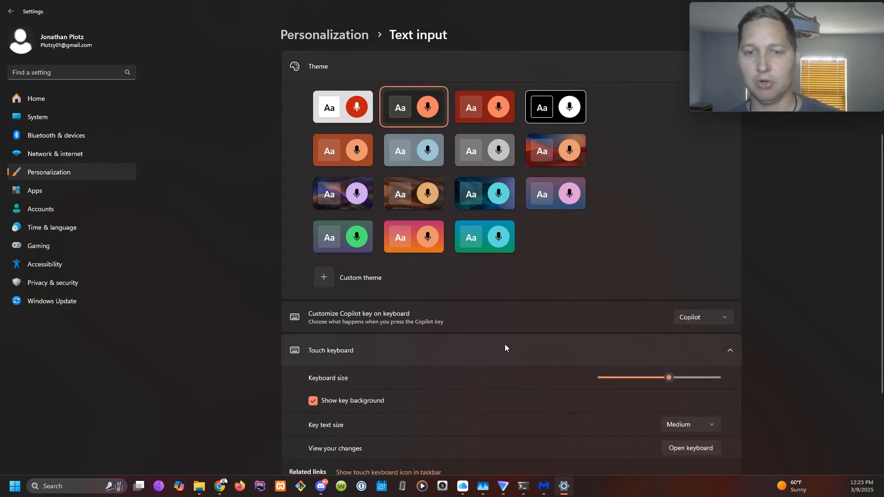
pyautogui.scroll(-2, 504, 344)
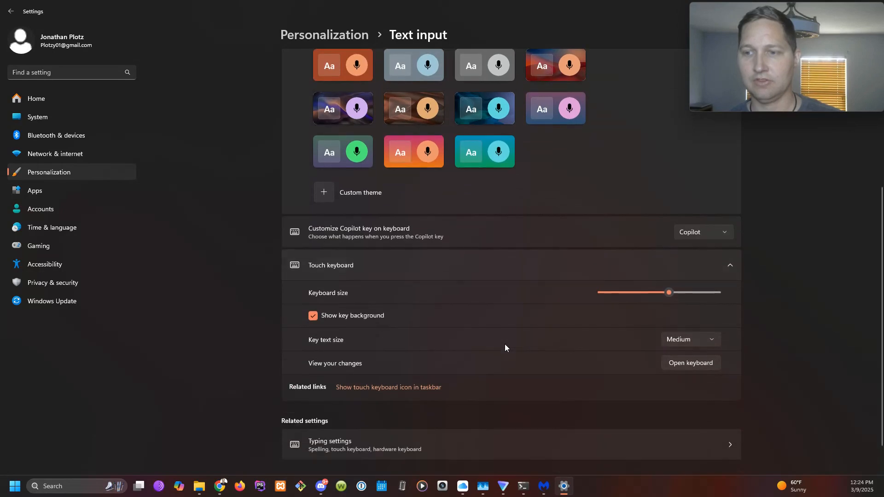
pyautogui.click(672, 293)
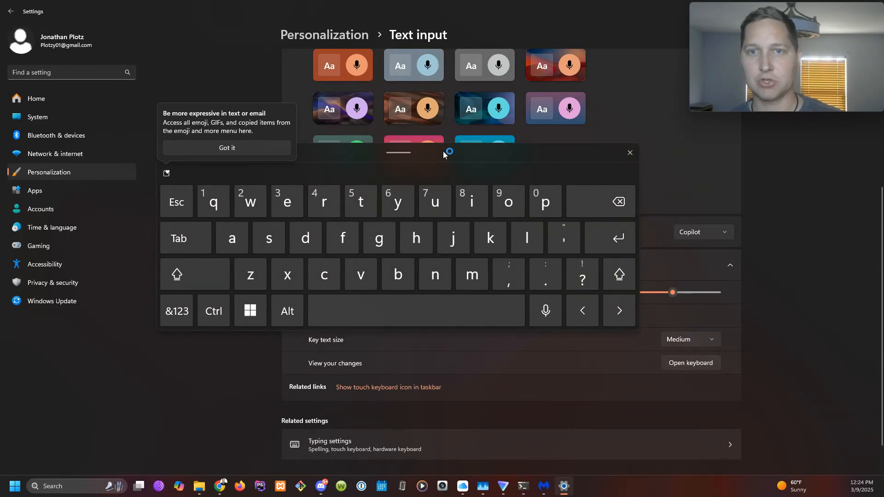
pyautogui.moveTo(442, 152); pyautogui.dragTo(504, 160)
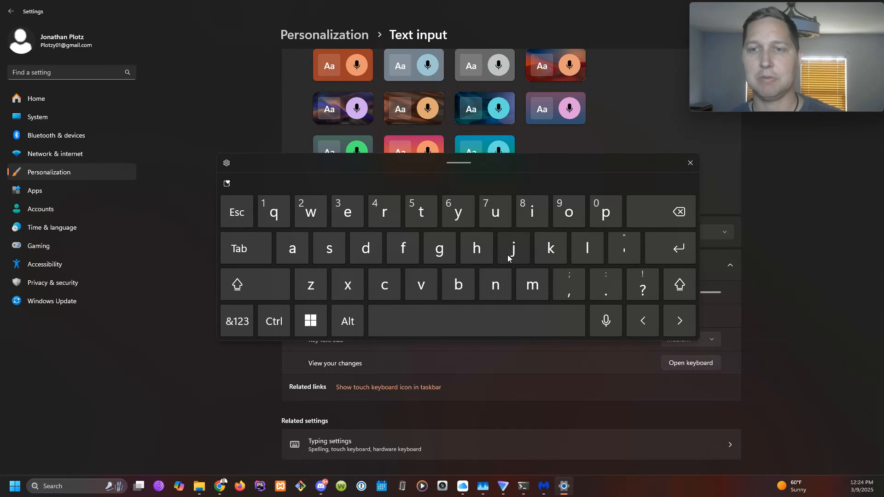
pyautogui.click(690, 163)
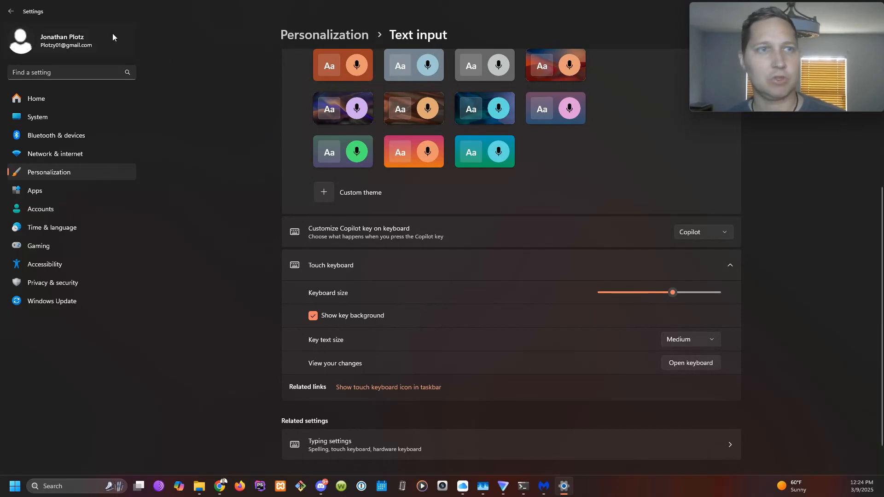
# Step: Return to Personalization and open the Start settings' list of folders shown beside the Power button
pyautogui.click(340, 36)
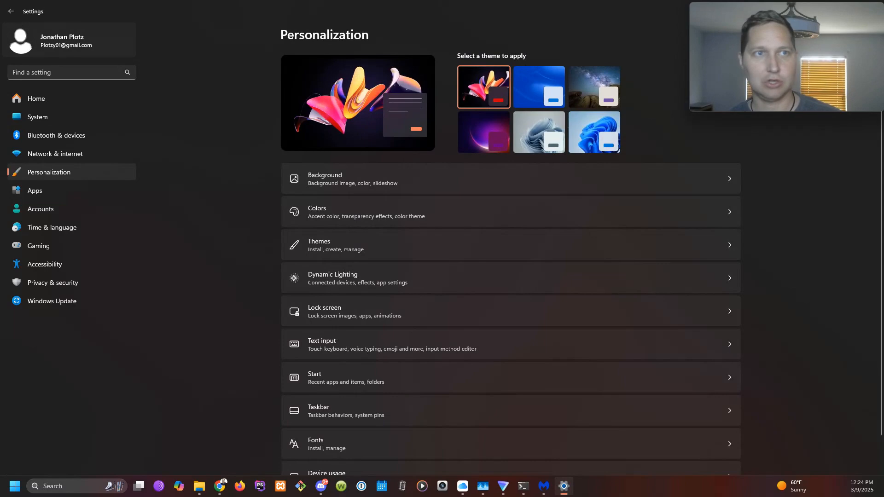
pyautogui.scroll(-1, 434, 310)
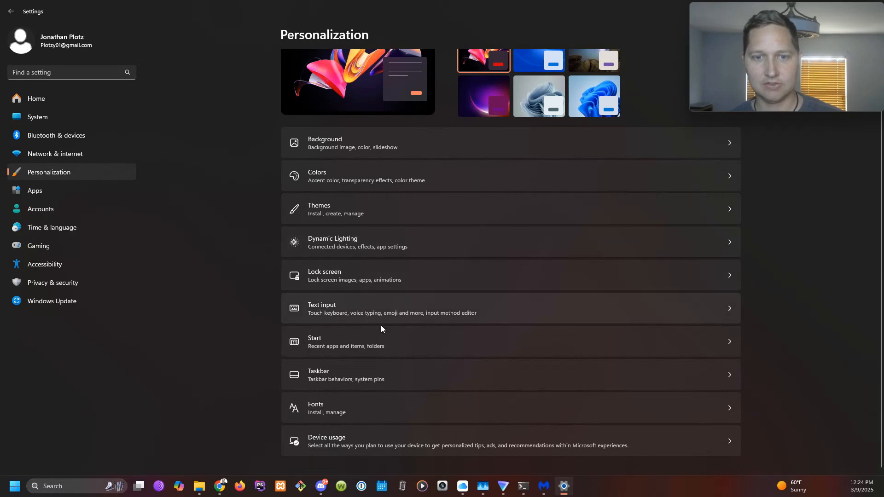
pyautogui.click(731, 344)
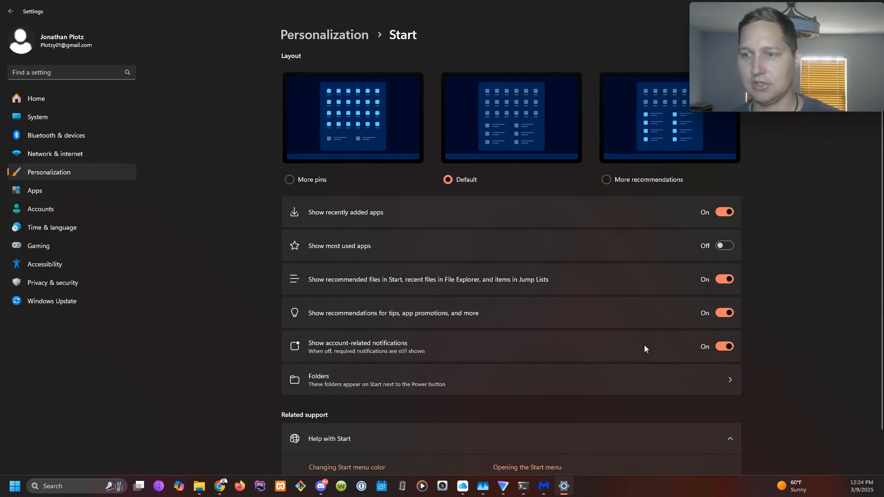
pyautogui.click(717, 385)
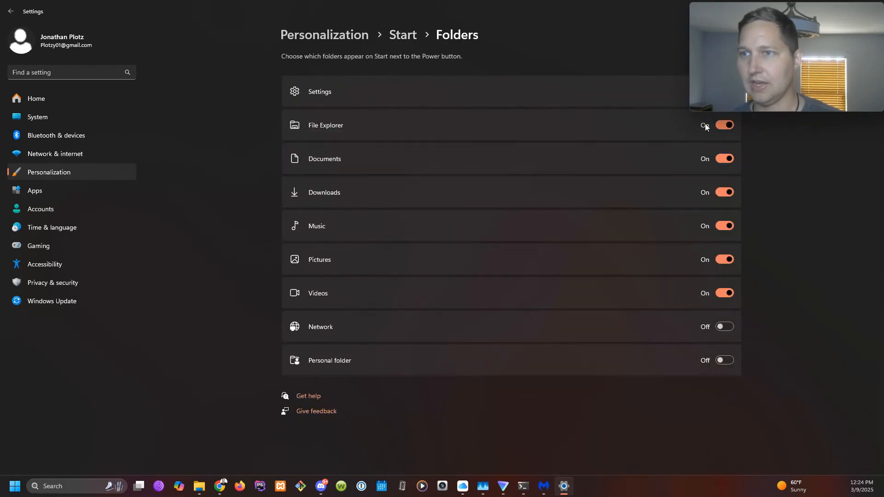
# Step: Turn the Documents folder off and back on, checking the Start menu after each change
pyautogui.click(726, 159)
pyautogui.click(7, 492)
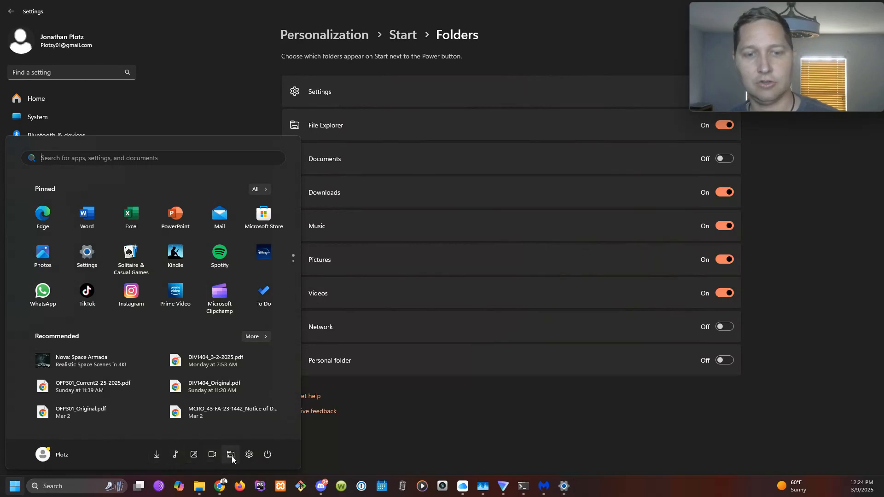
pyautogui.click(724, 163)
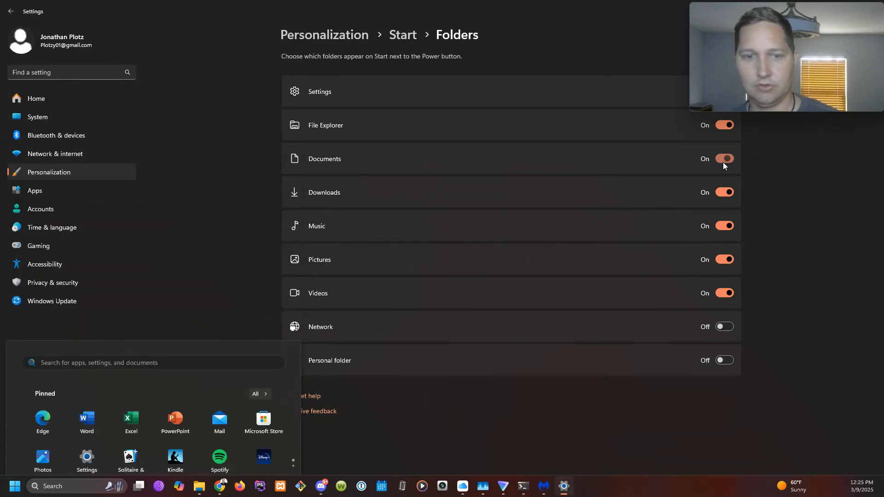
pyautogui.click(7, 493)
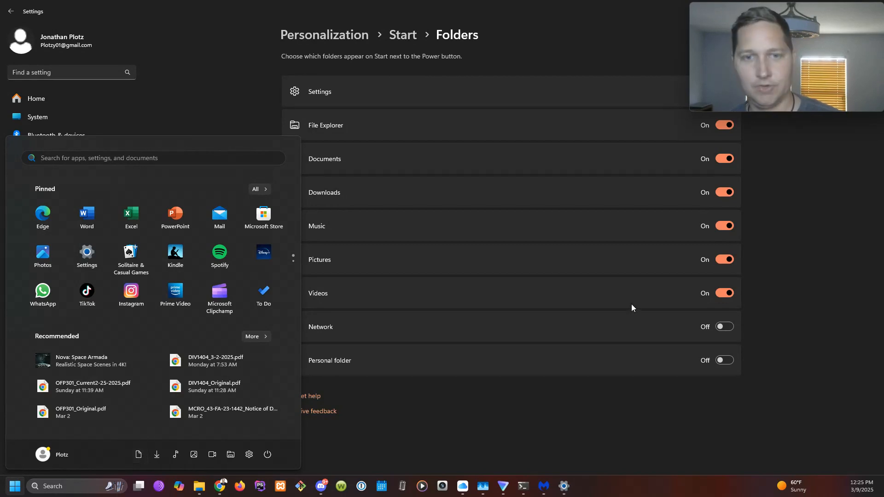
# Step: Turn the Videos, Pictures and Music folders off, check the Start menu, and turn all three back on
pyautogui.click(724, 293)
pyautogui.click(724, 260)
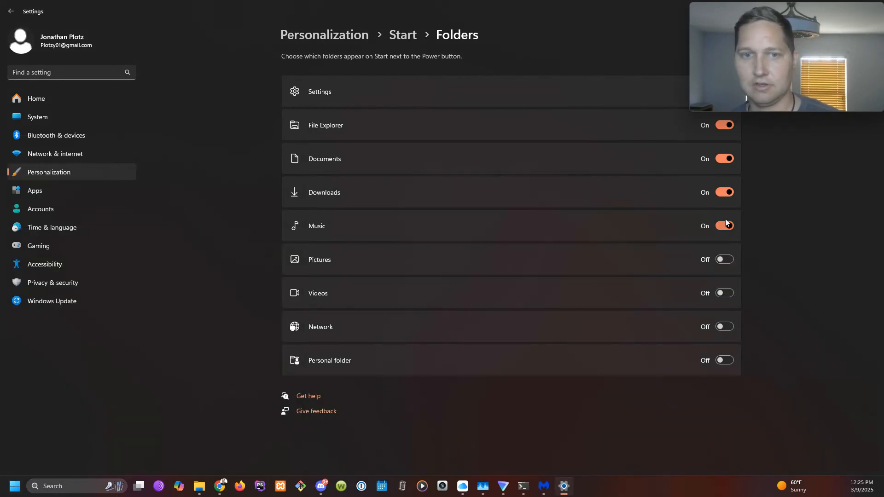
pyautogui.click(725, 226)
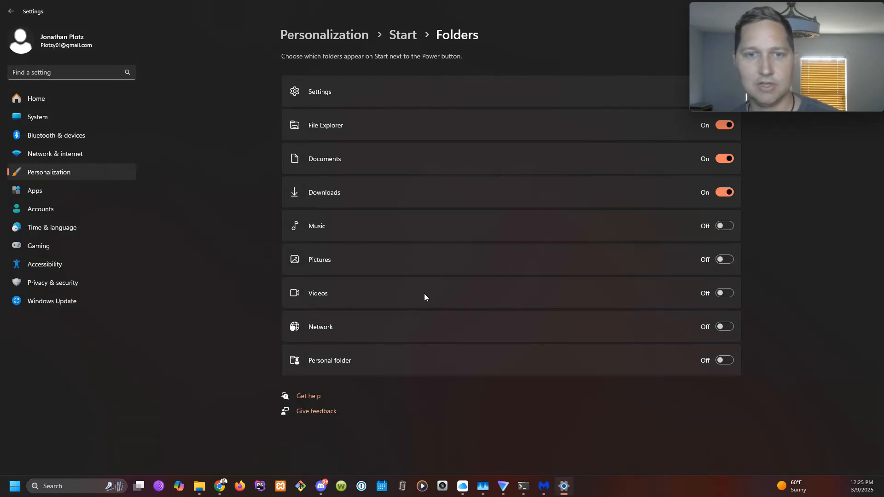
pyautogui.click(16, 486)
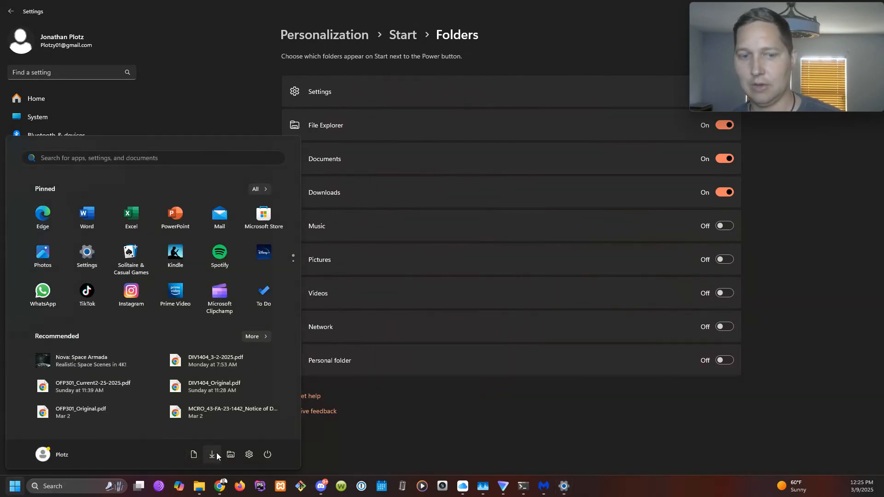
pyautogui.click(849, 251)
pyautogui.click(721, 225)
pyautogui.click(720, 260)
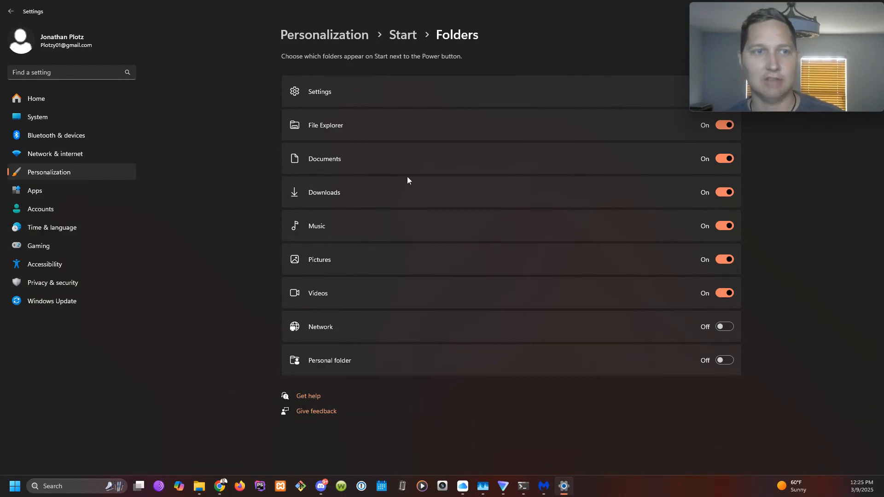
# Step: Open the Fonts settings from Personalization and browse the previews of the available fonts
pyautogui.click(346, 34)
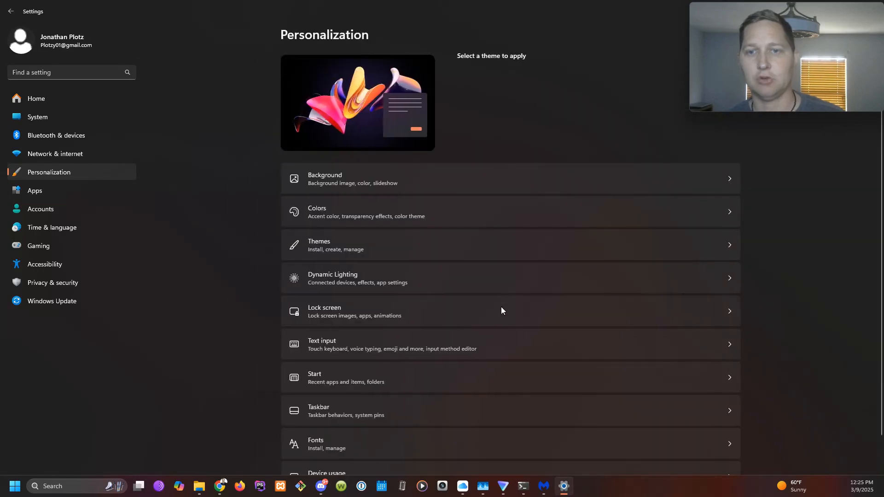
pyautogui.scroll(-1, 506, 259)
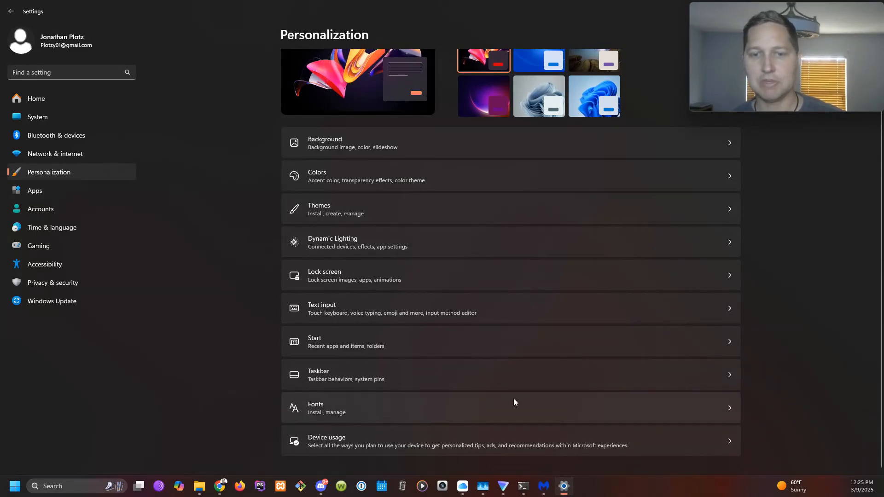
pyautogui.click(727, 407)
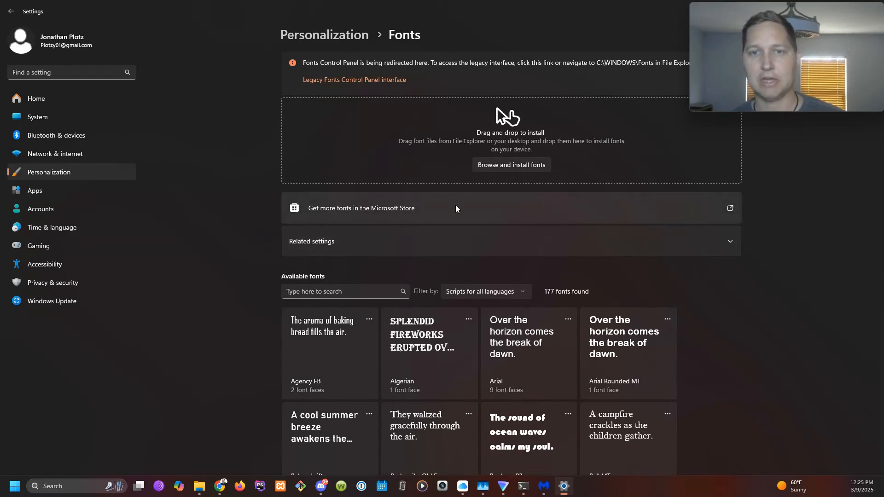
pyautogui.scroll(-5, 460, 258)
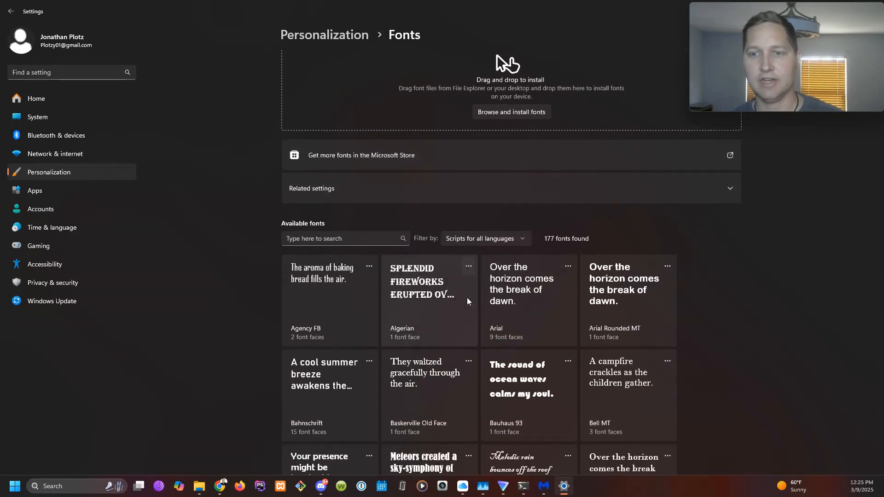
pyautogui.scroll(-3, 516, 380)
pyautogui.scroll(7, 514, 386)
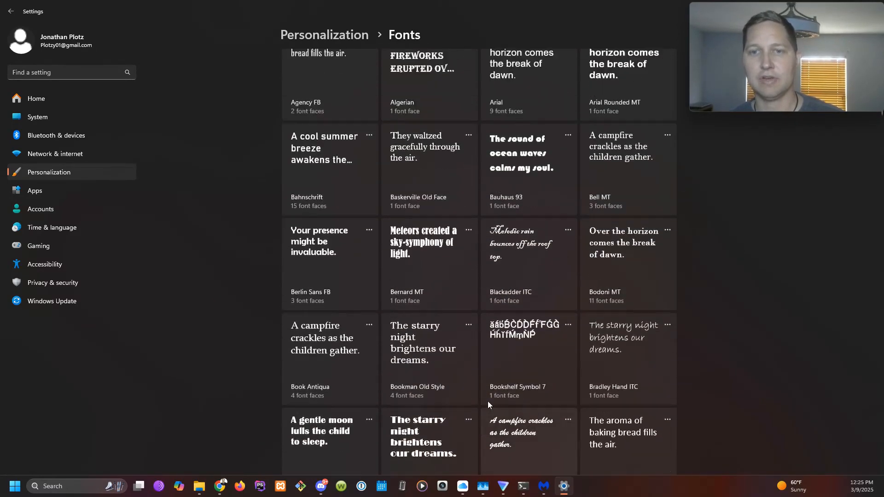
pyautogui.scroll(3, 482, 412)
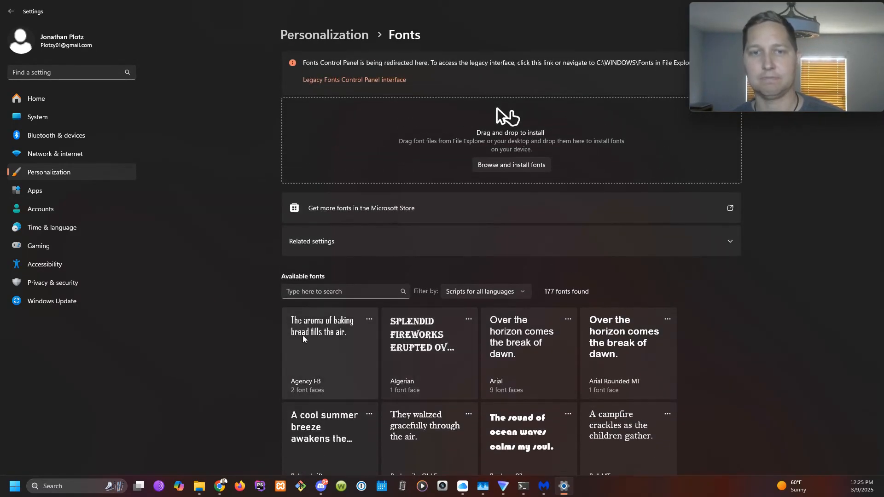
pyautogui.scroll(-3, 402, 377)
pyautogui.scroll(-5, 402, 379)
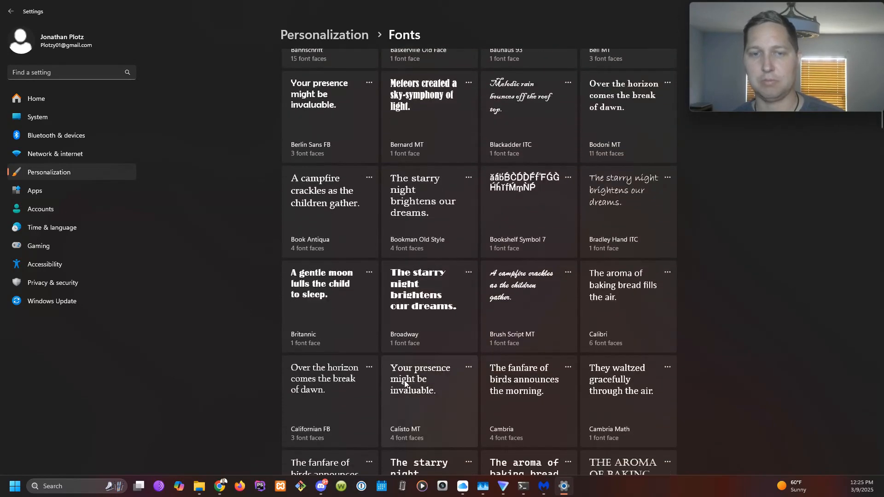
pyautogui.scroll(7, 378, 326)
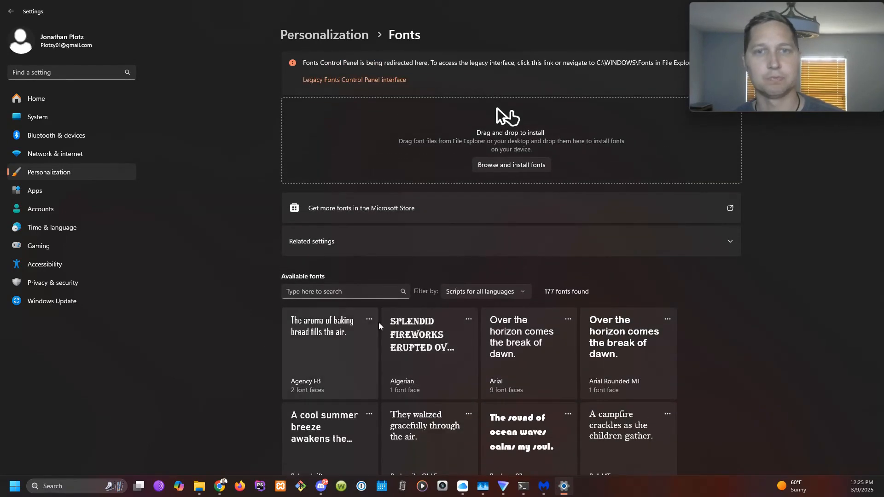
# Step: Go back to Personalization and open the Device usage settings to review the usage categories
pyautogui.click(304, 35)
pyautogui.scroll(-2, 369, 203)
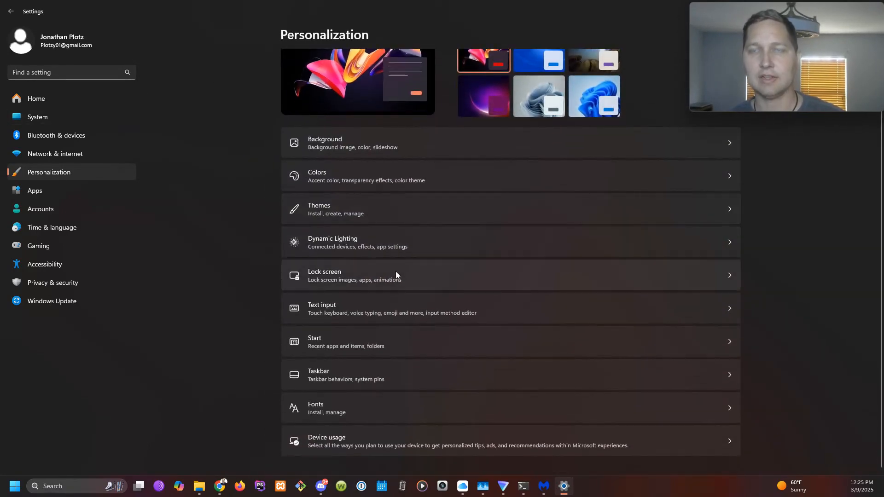
pyautogui.click(328, 447)
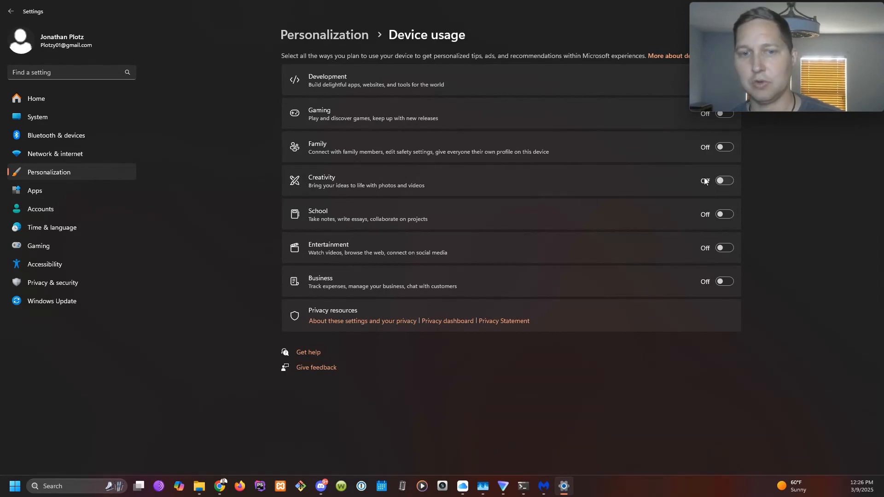
# Step: Leave the Device usage settings and open the Apps settings category
pyautogui.click(50, 173)
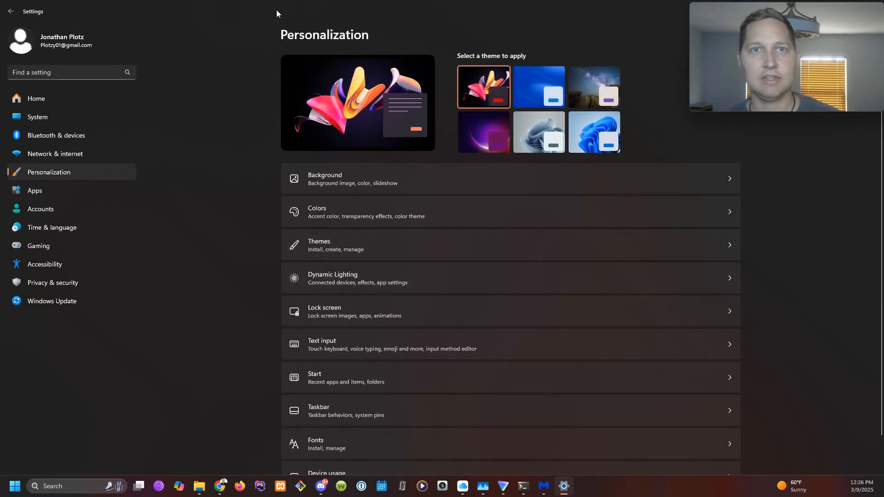
pyautogui.click(11, 10)
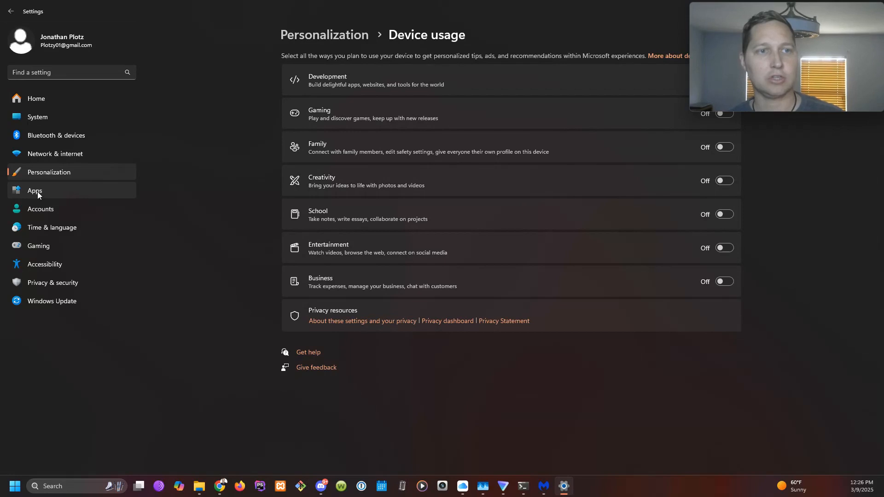
pyautogui.click(37, 191)
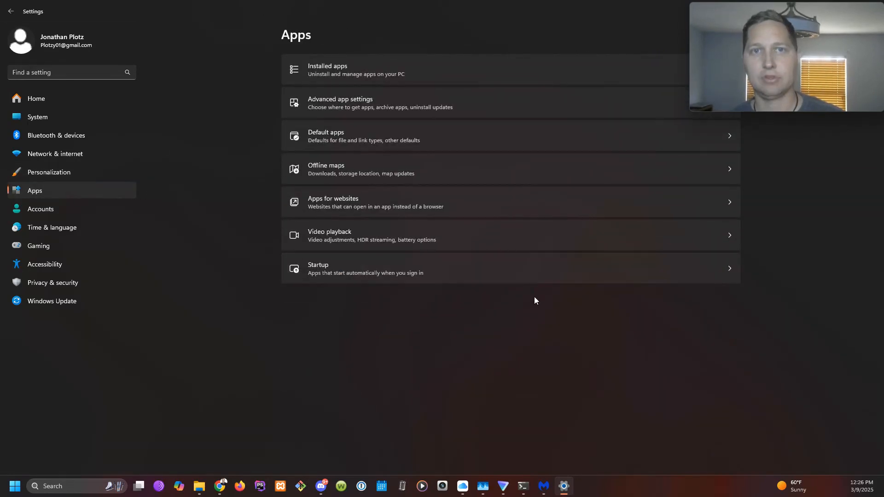